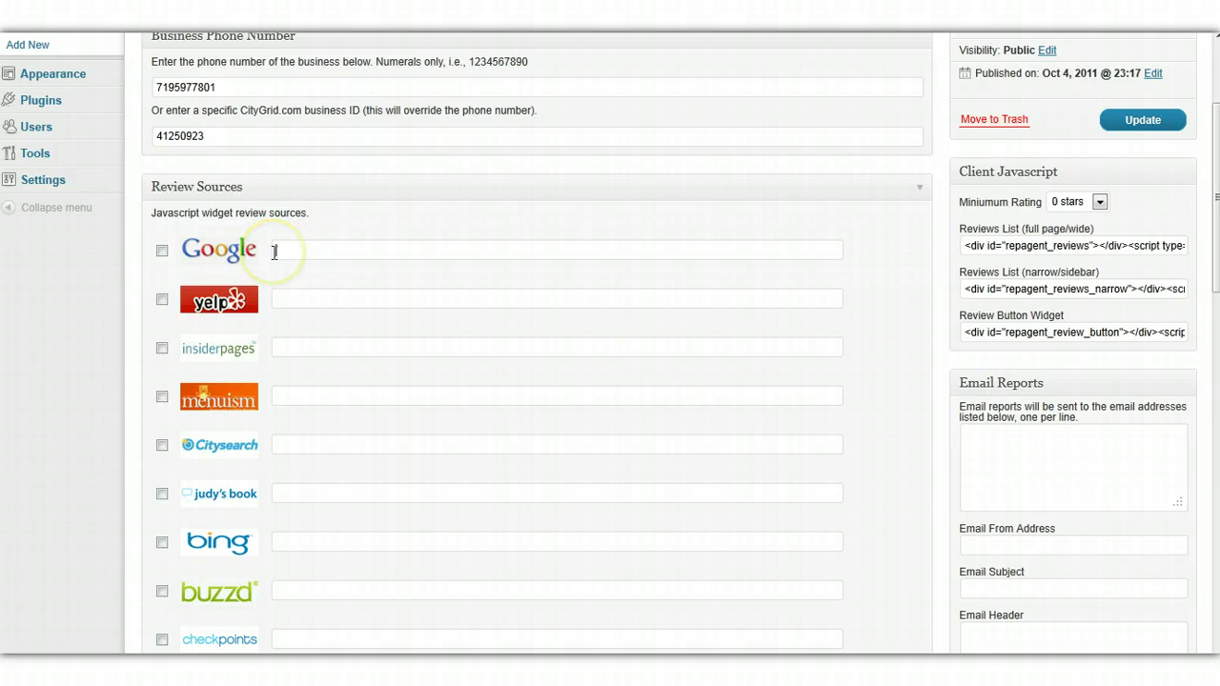
Enable Google as a review source for the Big Air Jumpers business
left_click(276, 252)
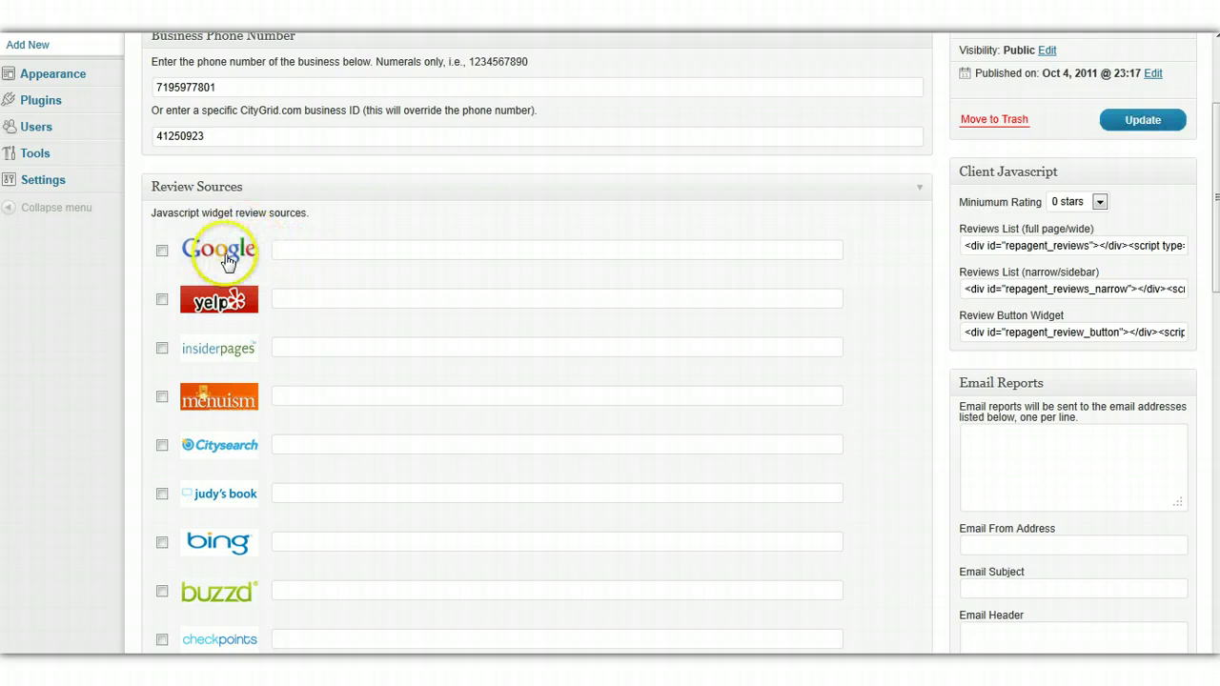
scroll(243, 266, "down", 2)
scroll(243, 211, "up", 1)
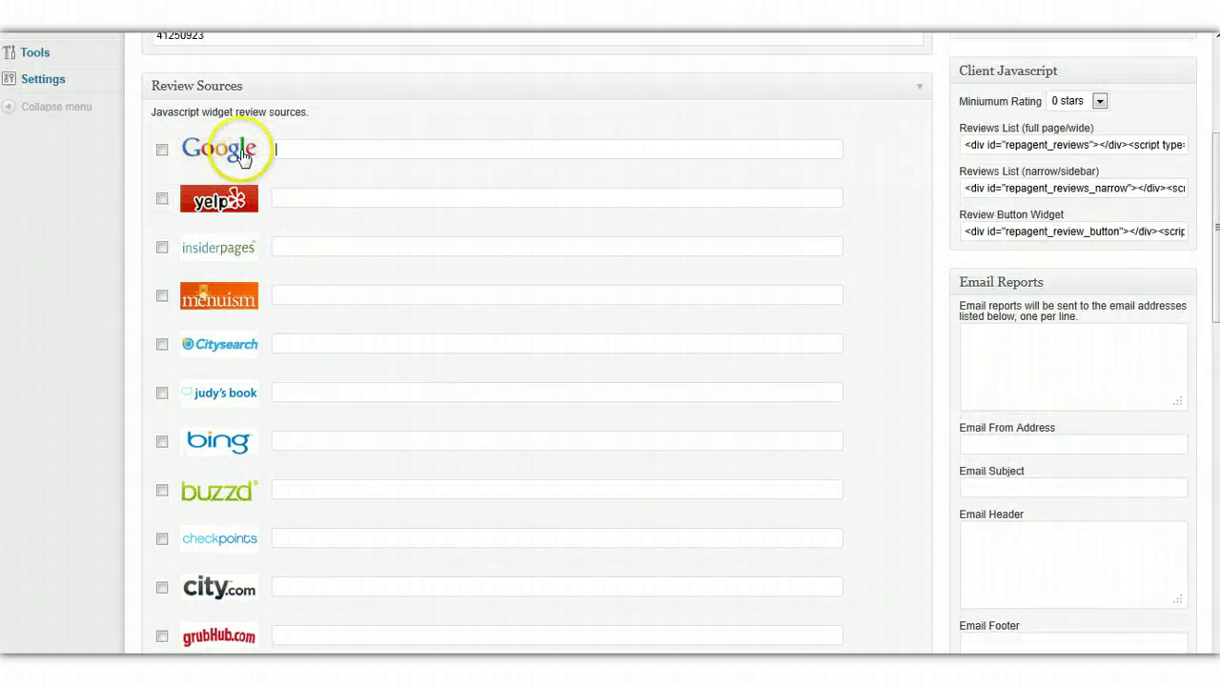
left_click(162, 153)
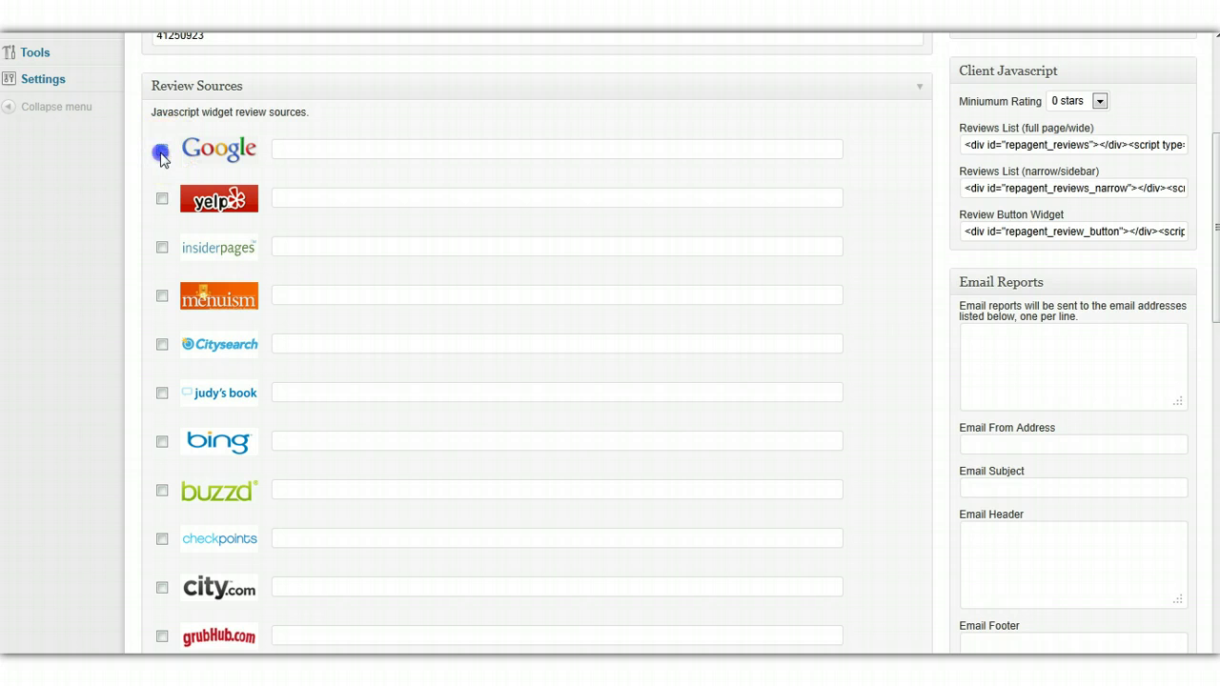
left_click(282, 145)
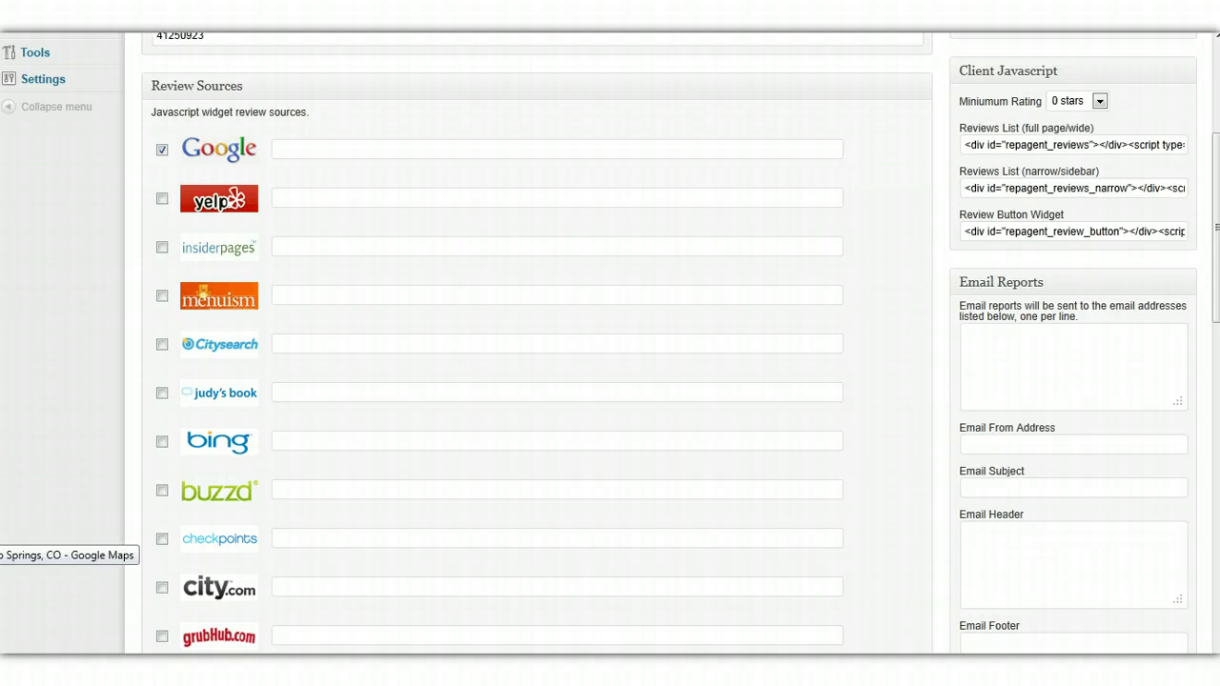
Switch to Google Maps, open the Big Air Jumpers, Inc. place page and copy its full share link
left_click(2, 535)
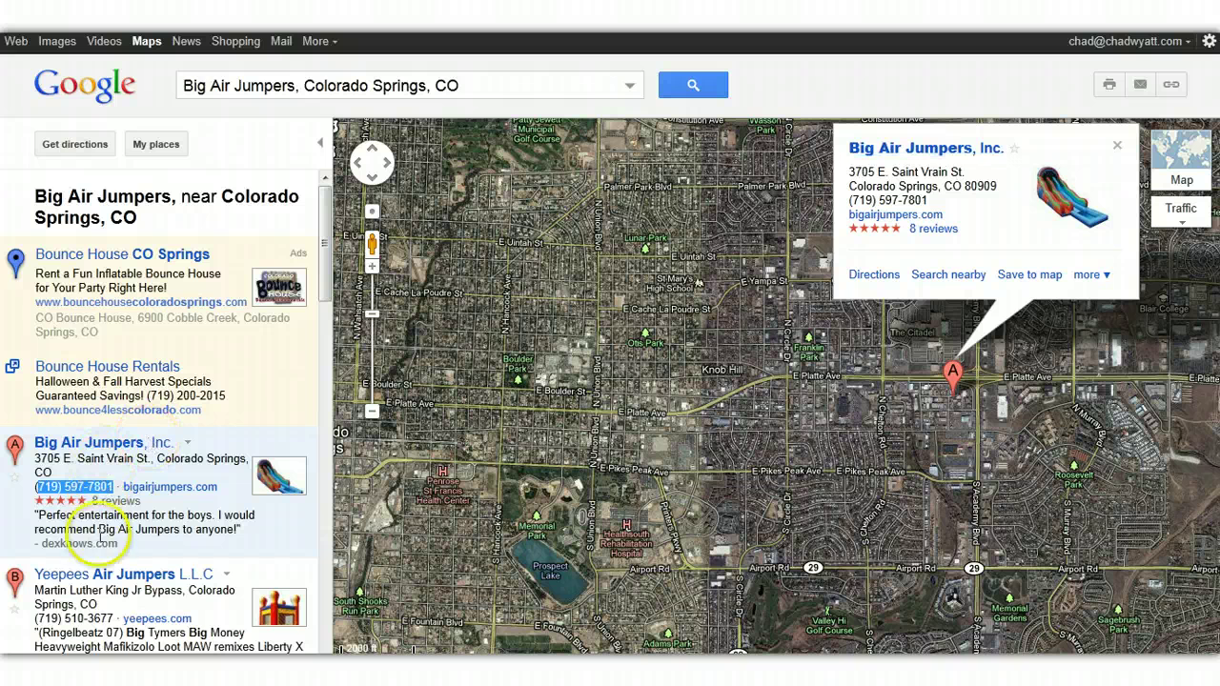
left_click(912, 152)
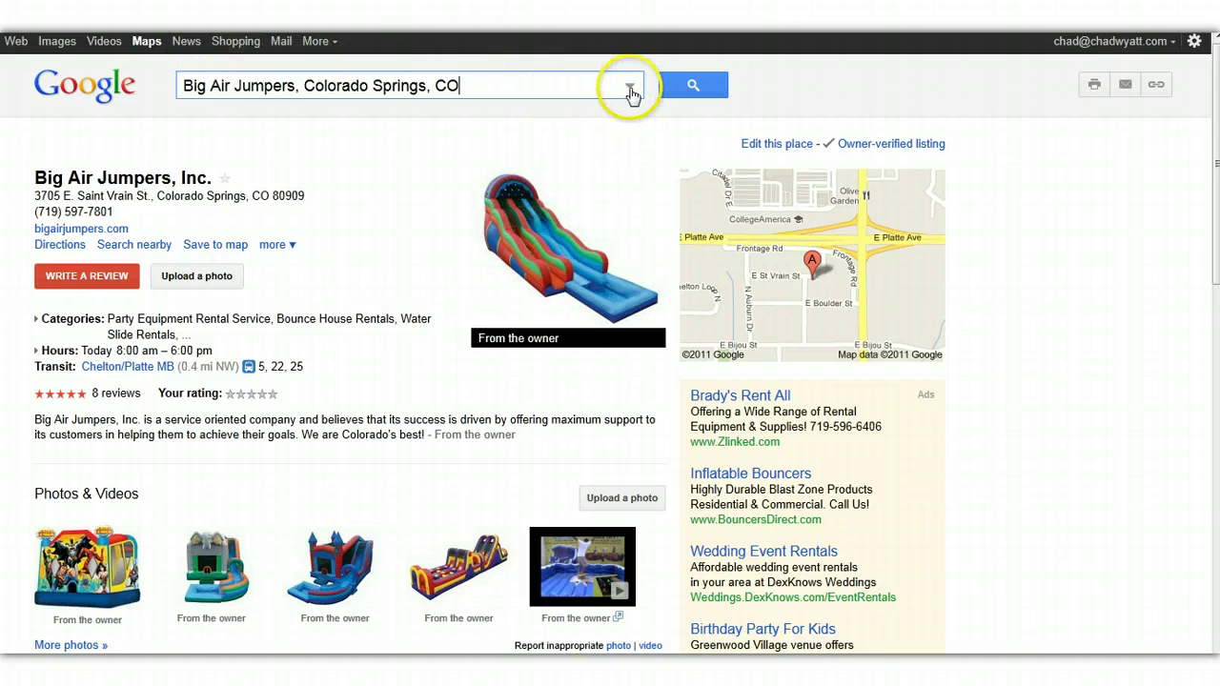
left_click(1155, 88)
left_click(1058, 181)
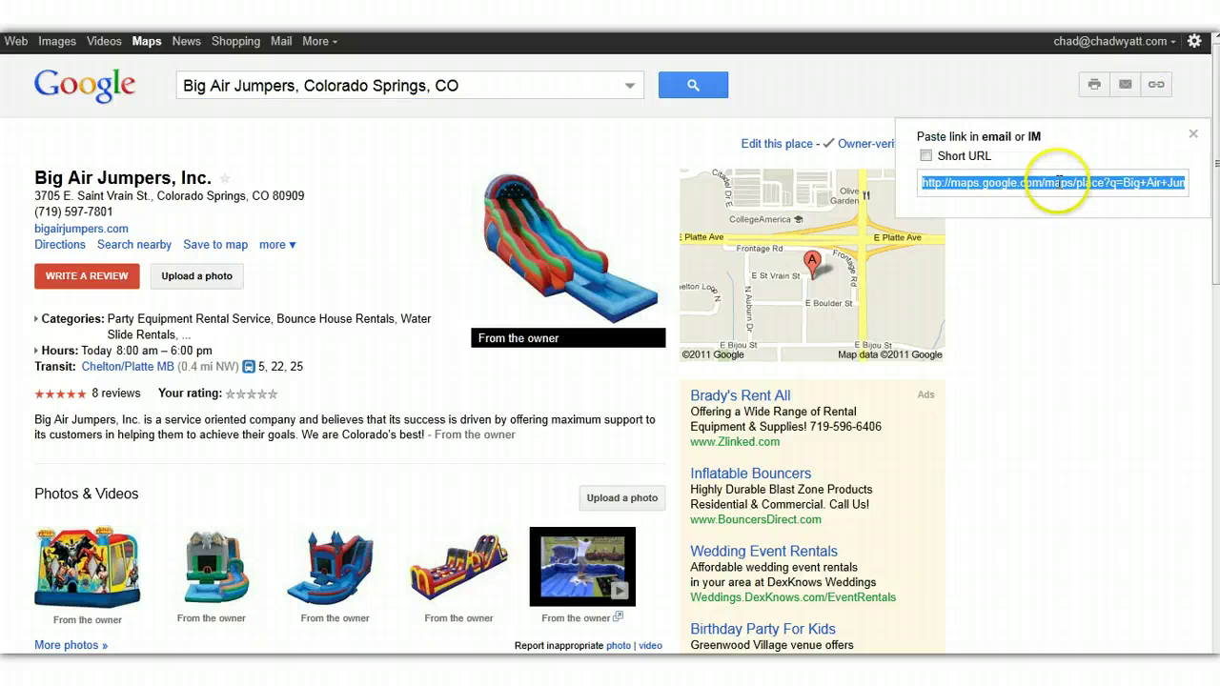
right_click(1058, 183)
left_click(1061, 244)
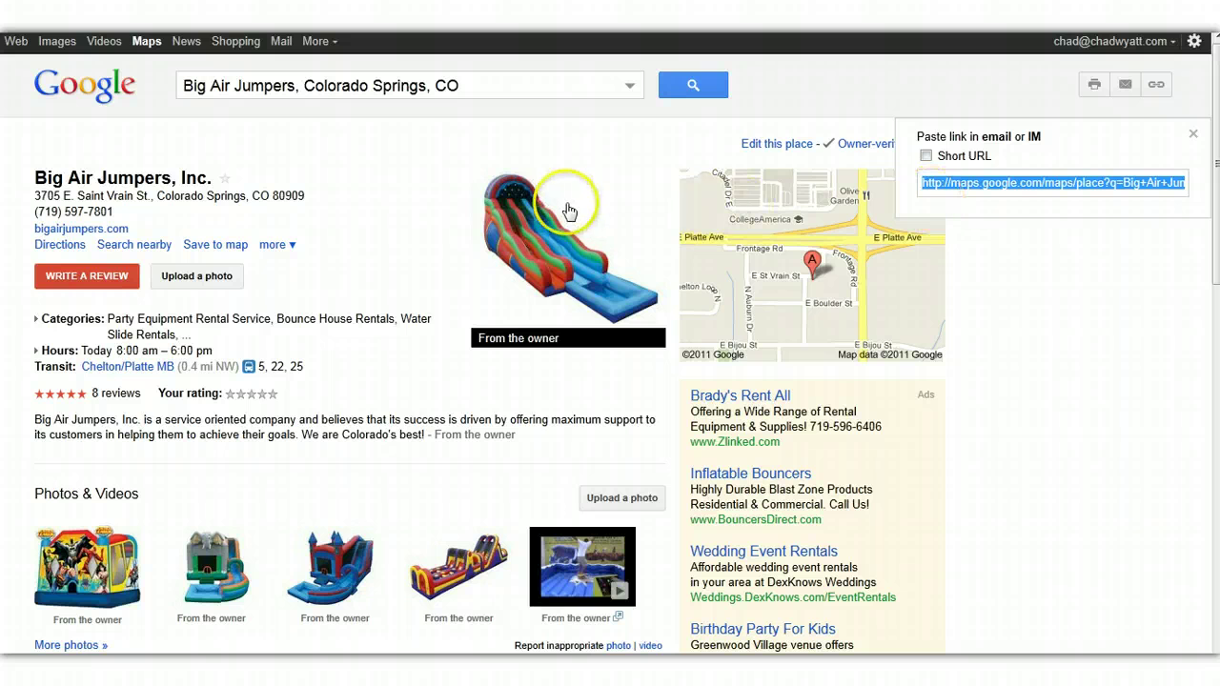
Return to the WordPress review sources and paste the copied Google Maps link as the Google source URL
key("alt+Tab")
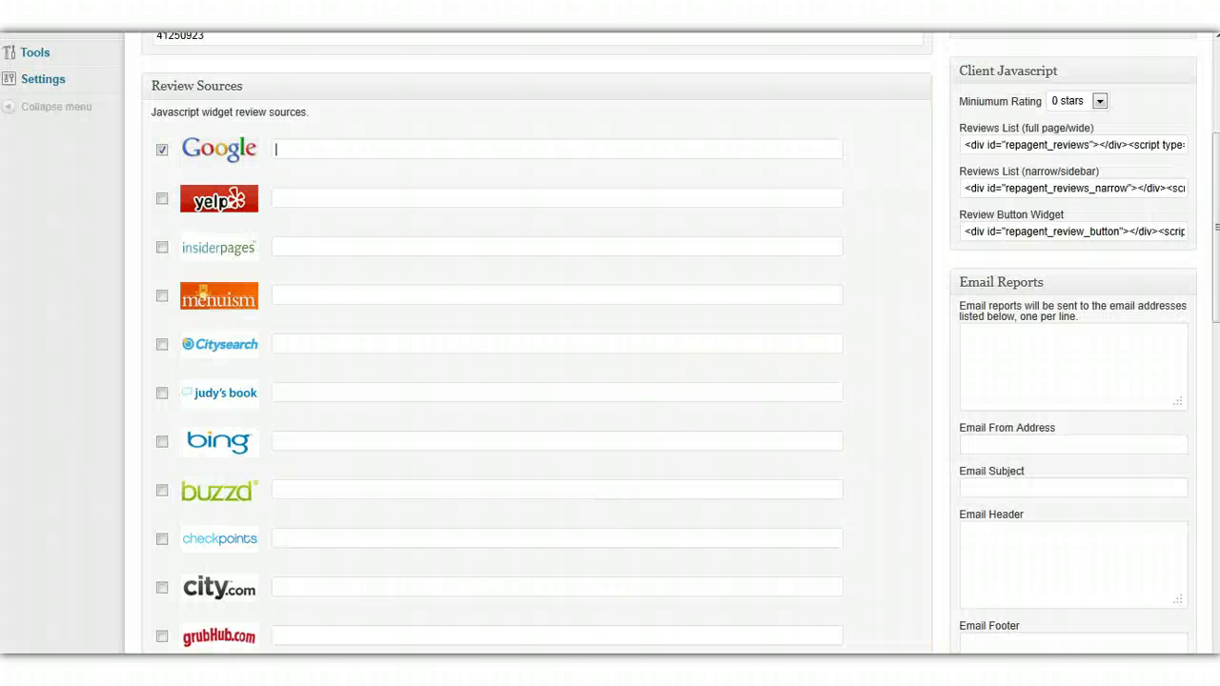
left_click(283, 149)
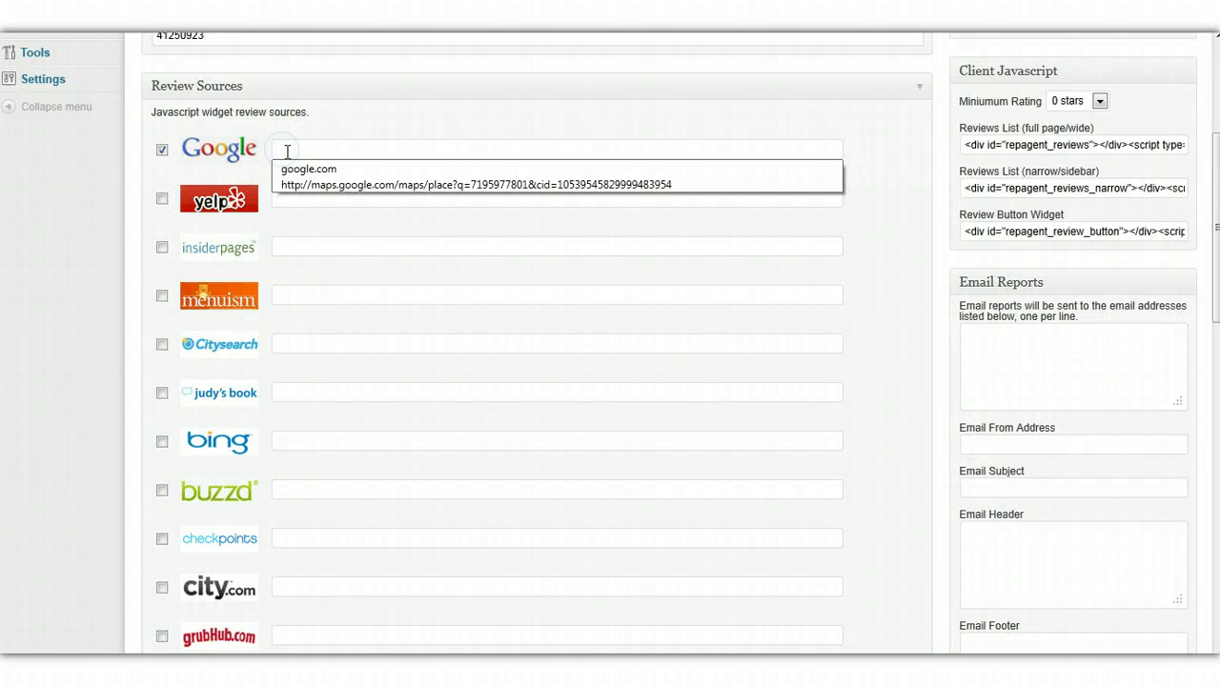
key("ctrl+v")
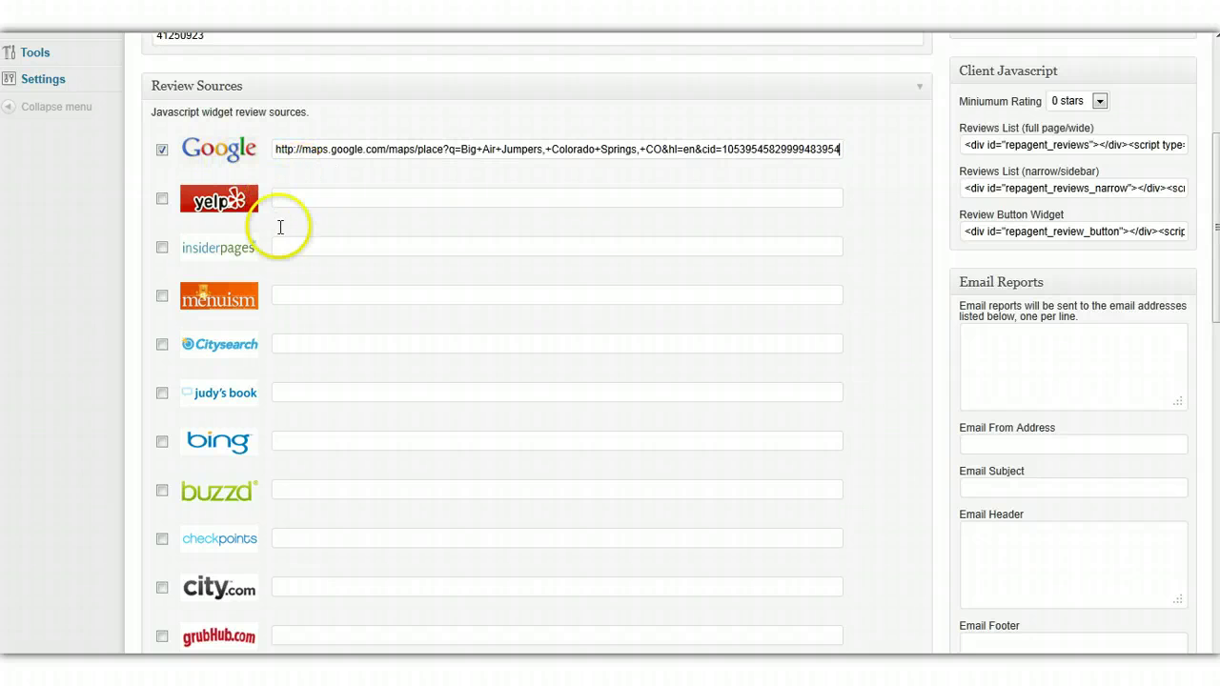
Switch to the Yahoo! Local listing for Big Air Jumpers and copy its page address
scroll(272, 298, "down", 4)
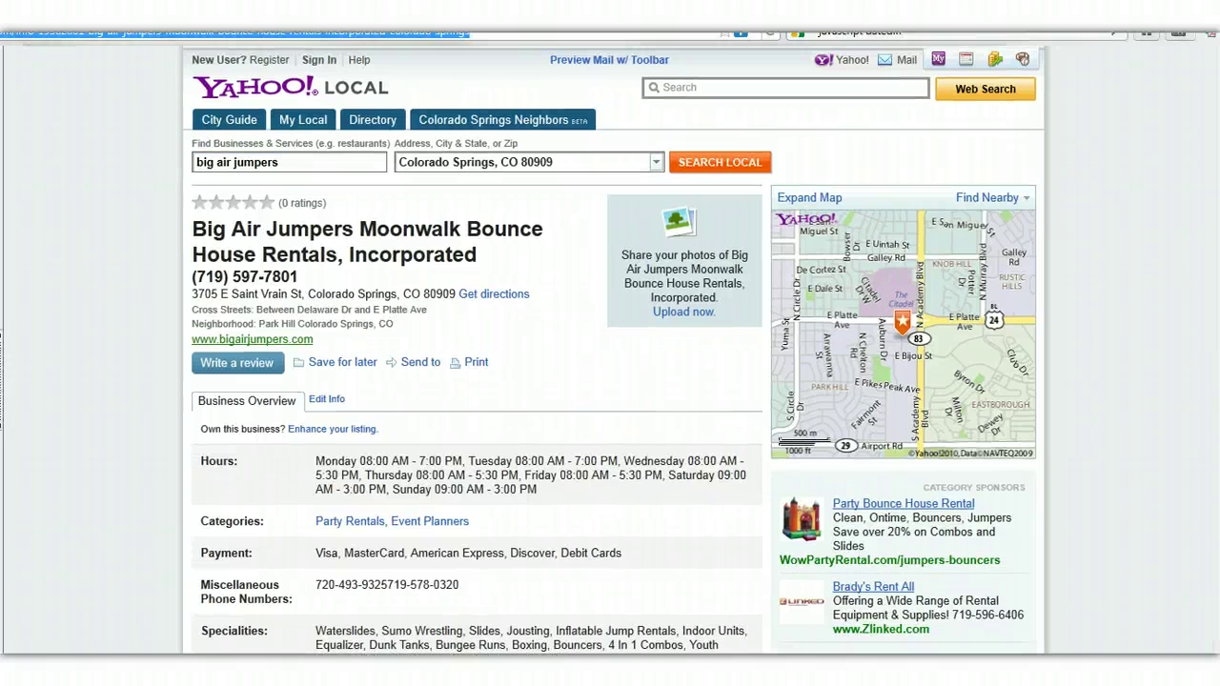
left_click(432, 23)
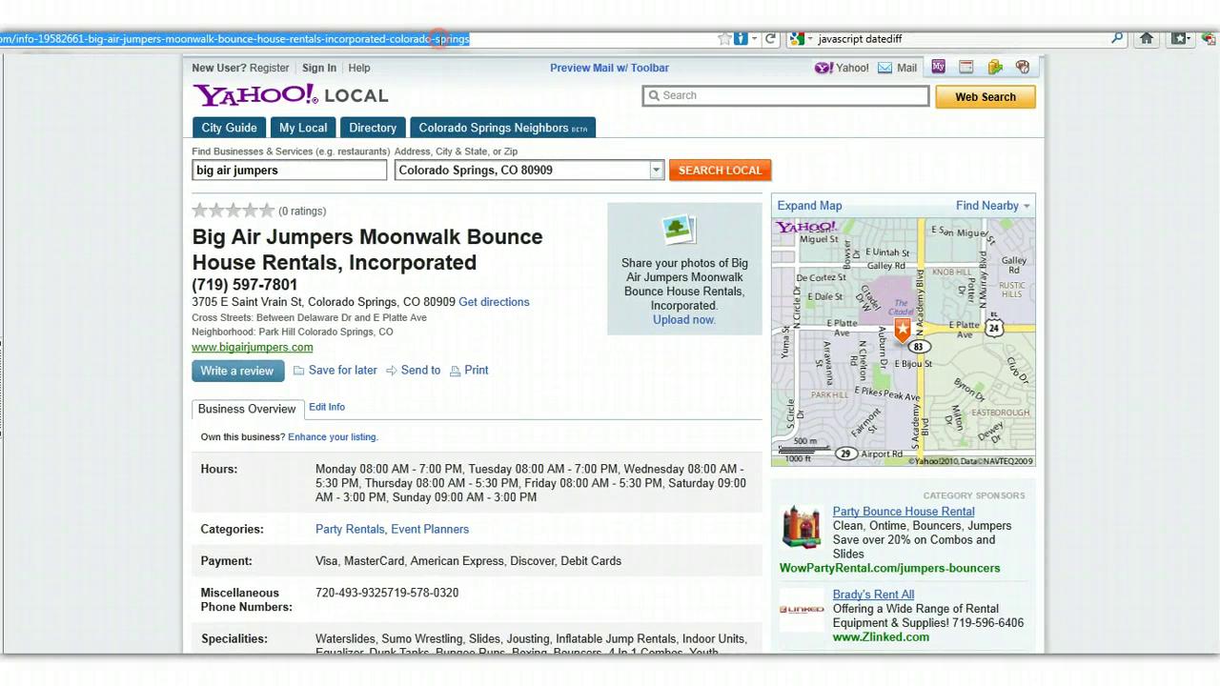
right_click(440, 44)
left_click(486, 98)
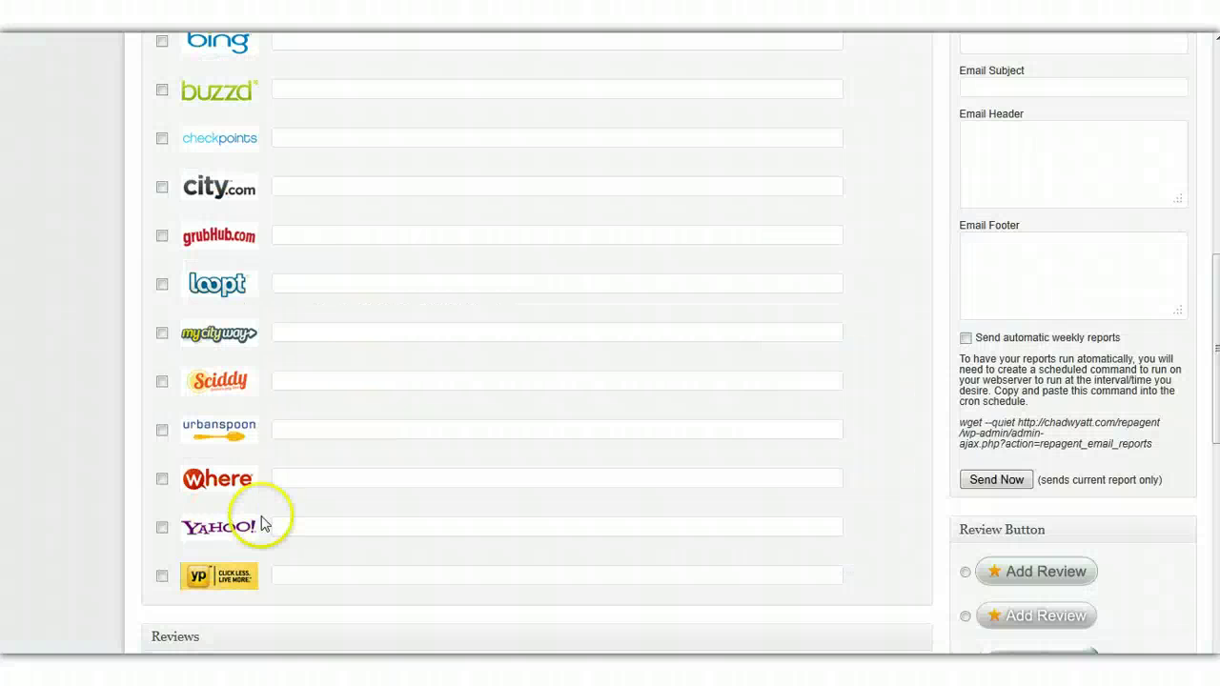
Paste the copied Yahoo! Local address as the Yahoo! source URL in WordPress and enable that source
right_click(282, 528)
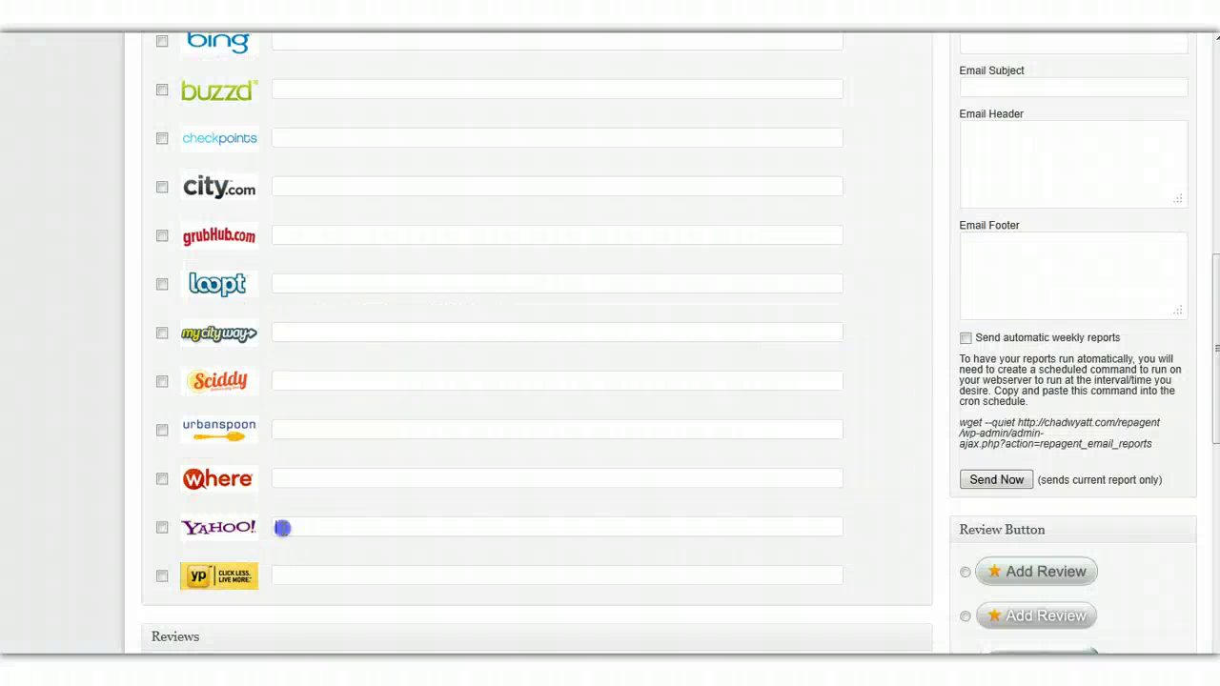
key("ctrl+v")
left_click(162, 527)
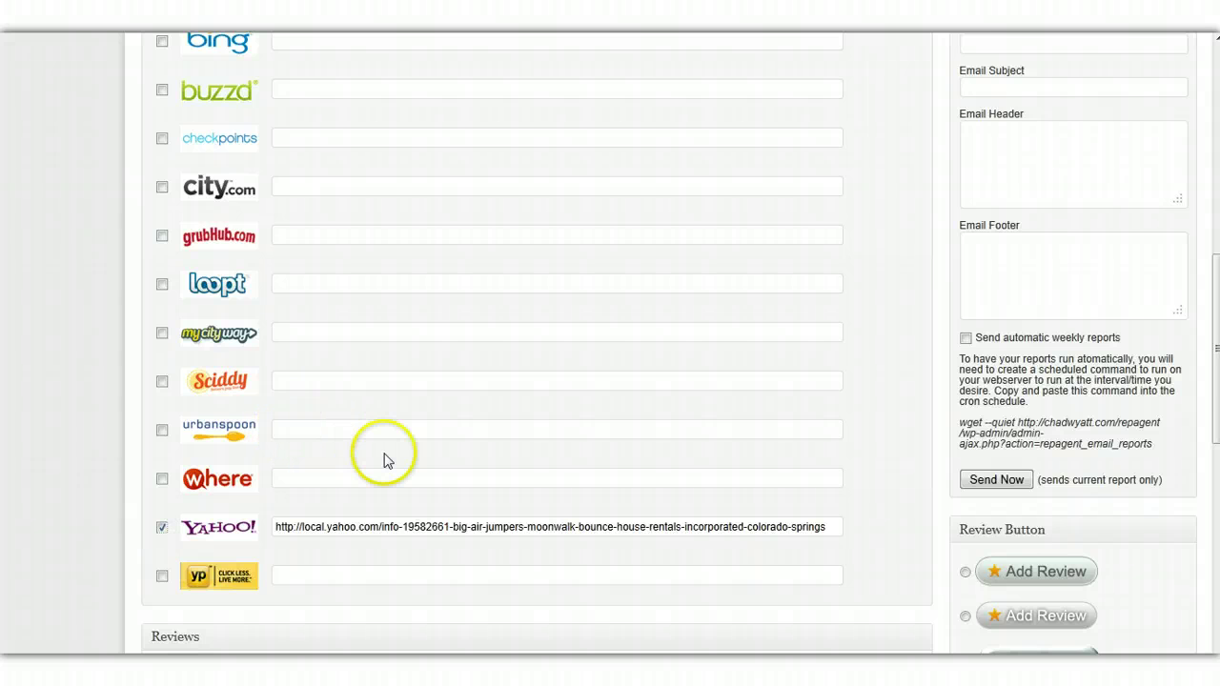
Look over the whole list of review sources from Google to YP, and the collected reviews beneath it
scroll(390, 457, "up", 3)
scroll(387, 461, "up", 2)
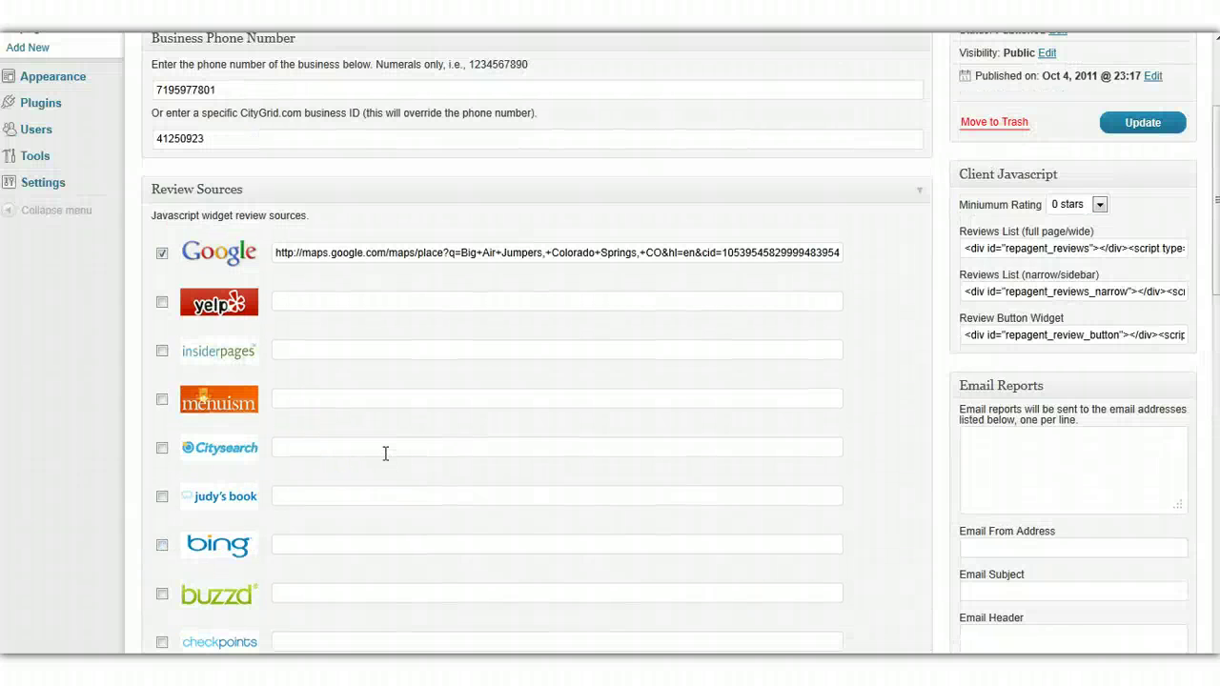
scroll(386, 456, "down", 3)
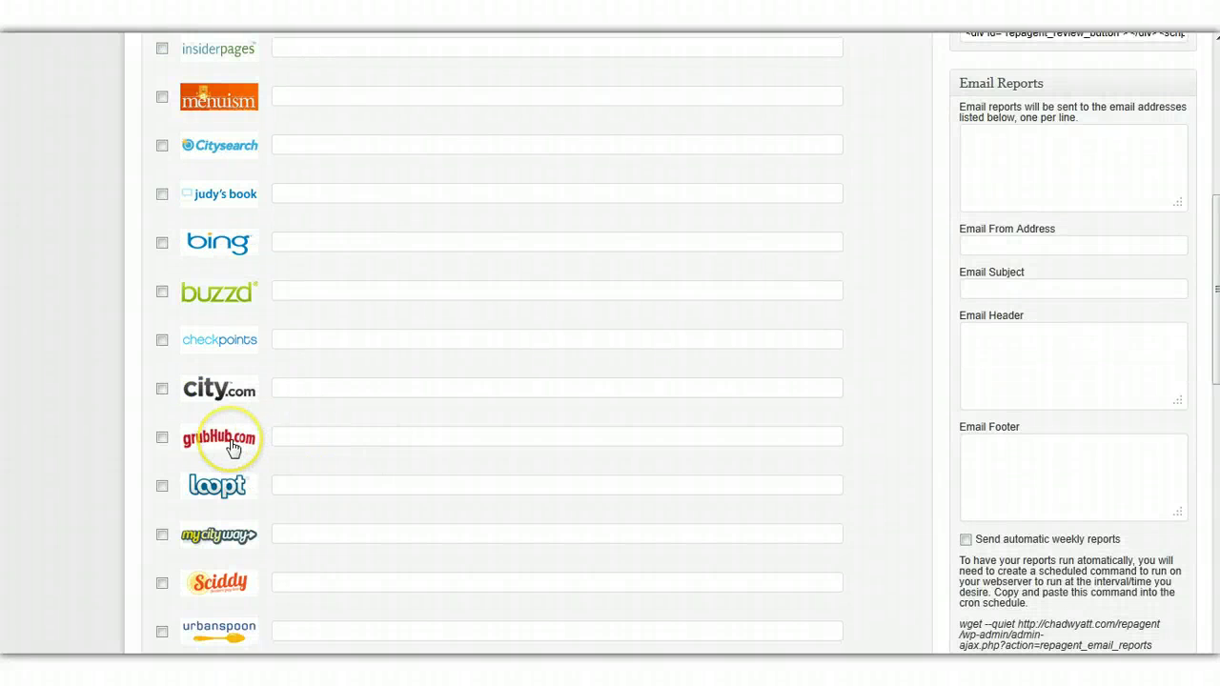
scroll(233, 447, "down", 1)
scroll(234, 448, "up", 1)
scroll(233, 447, "down", 1)
scroll(233, 448, "up", 2)
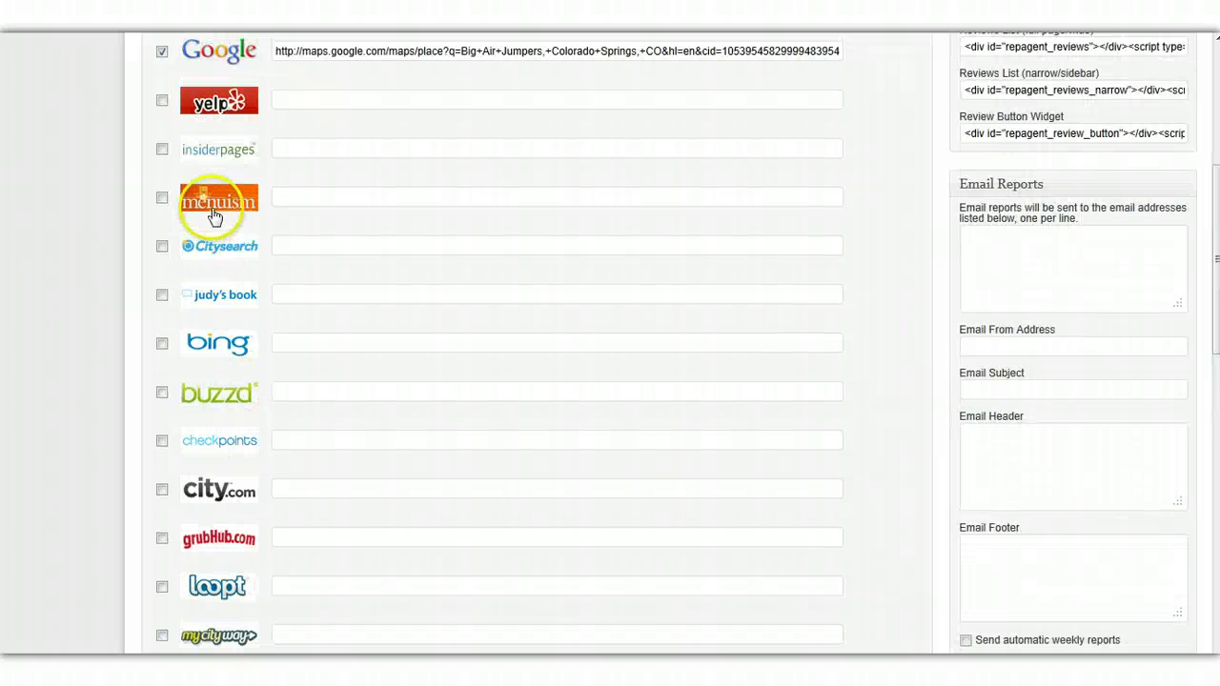
scroll(235, 415, "down", 2)
scroll(235, 415, "down", 1)
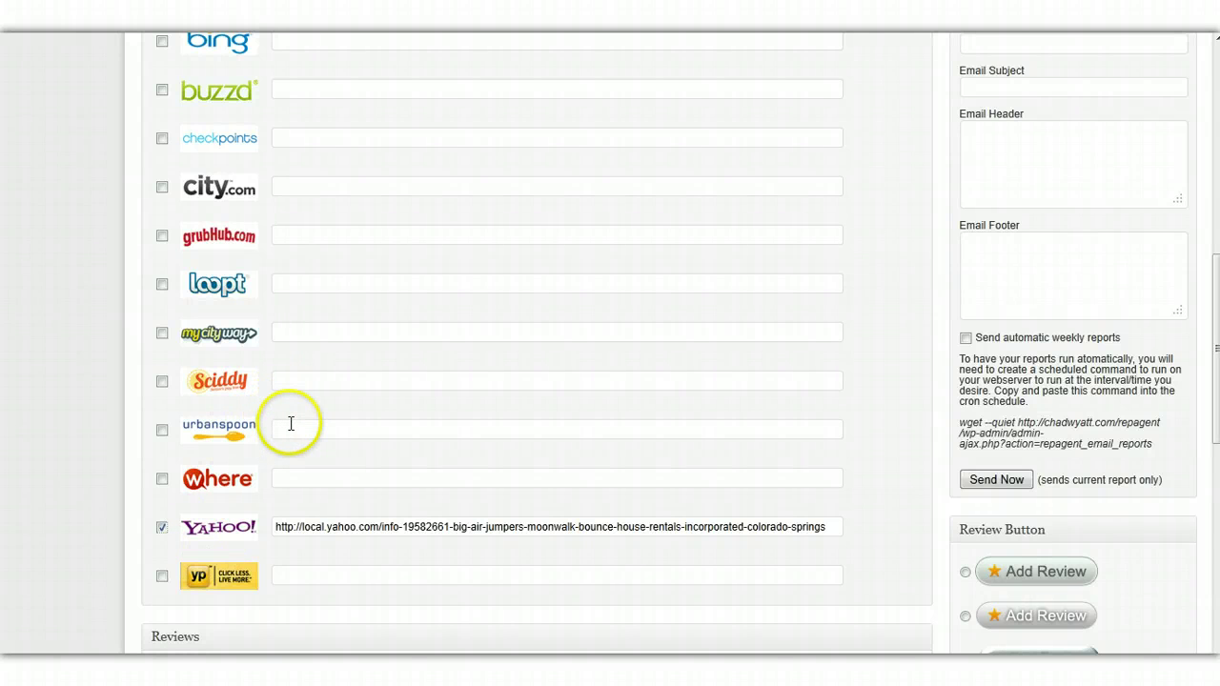
scroll(286, 414, "up", 2)
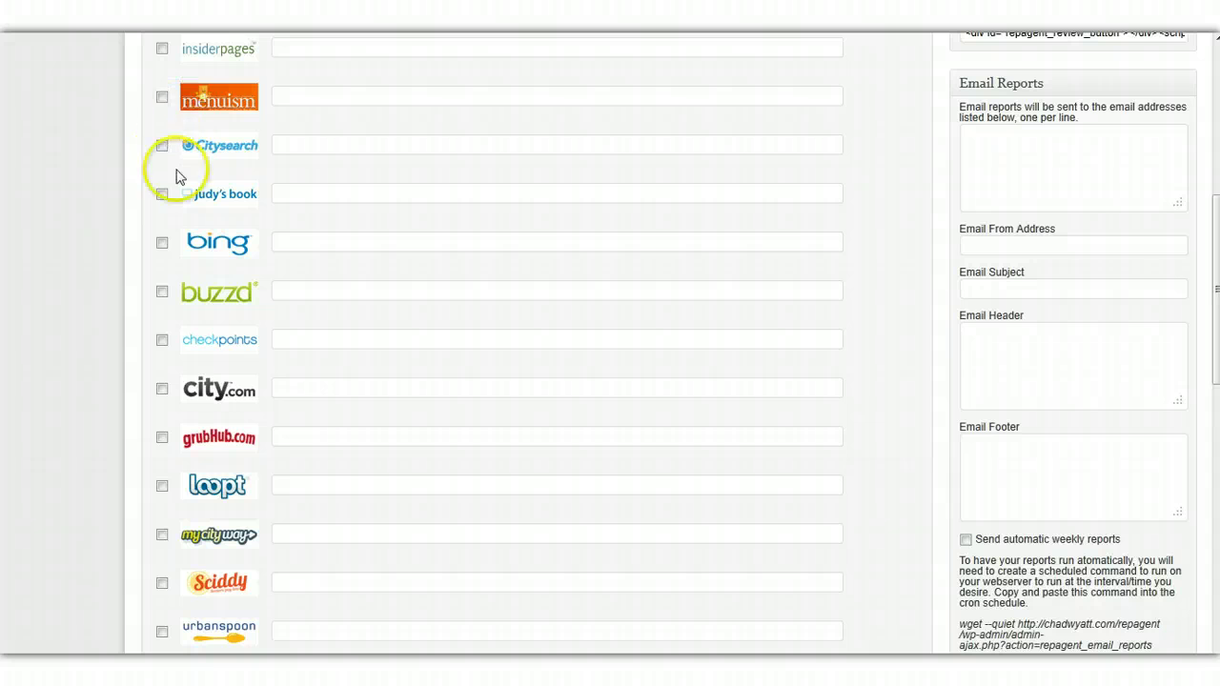
scroll(175, 556, "down", 1)
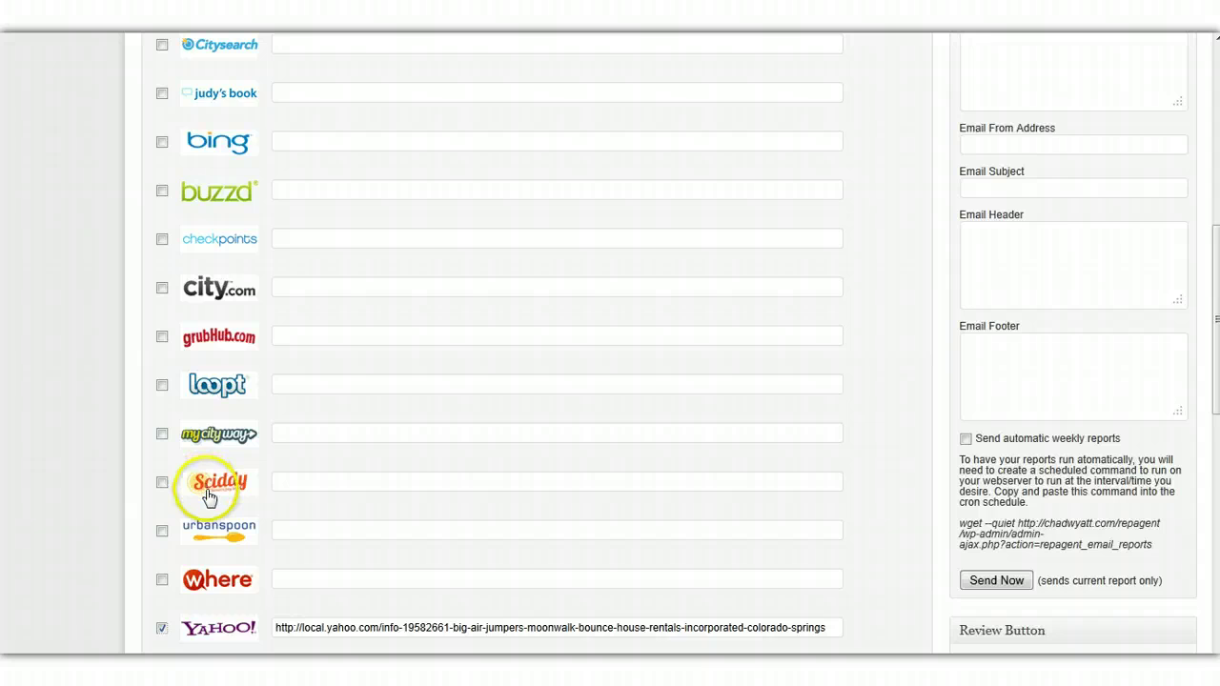
scroll(225, 491, "down", 1)
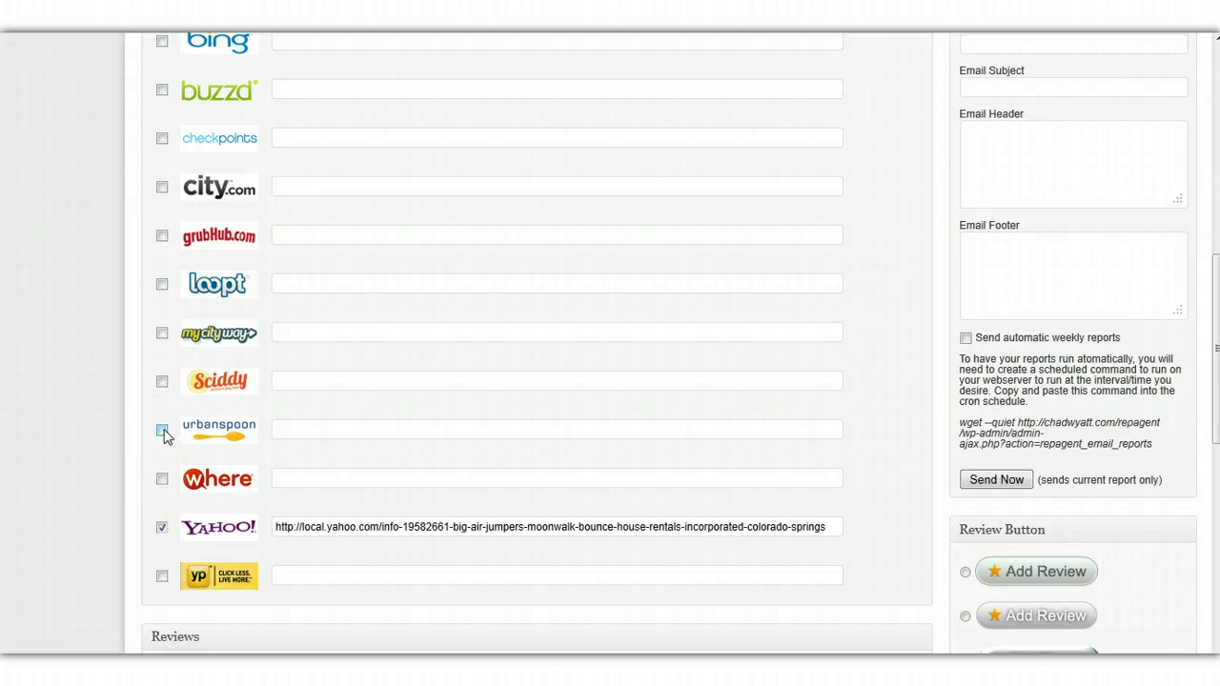
scroll(232, 162, "up", 2)
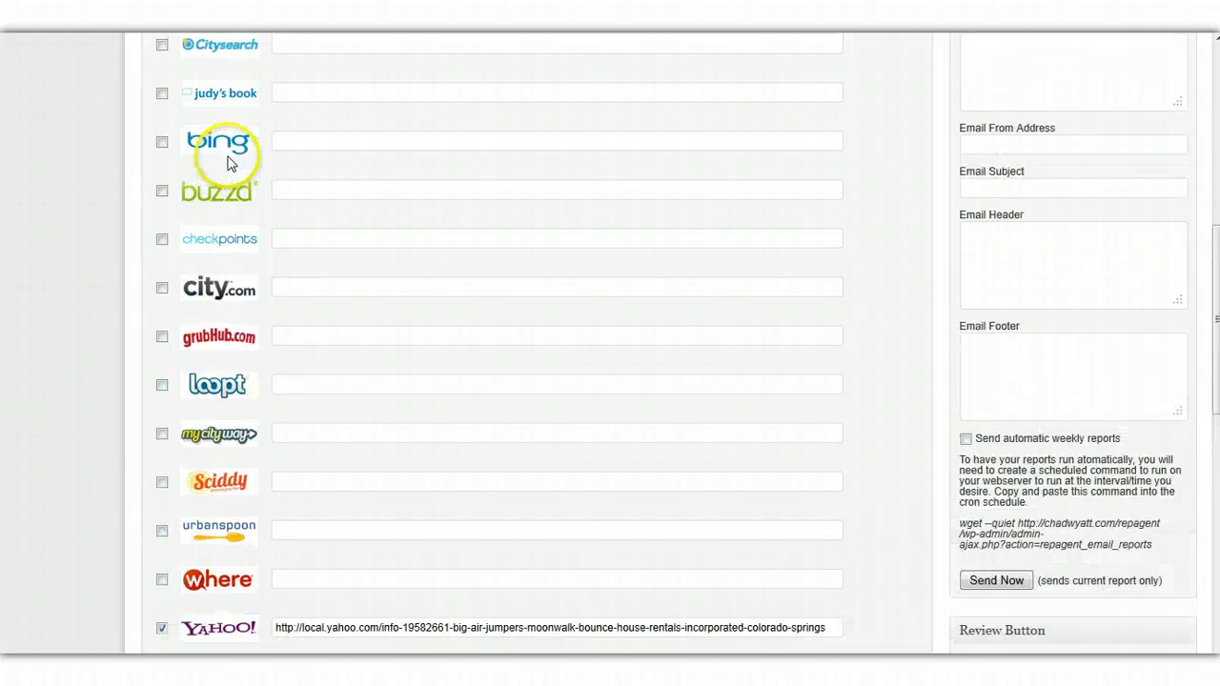
scroll(218, 191, "up", 1)
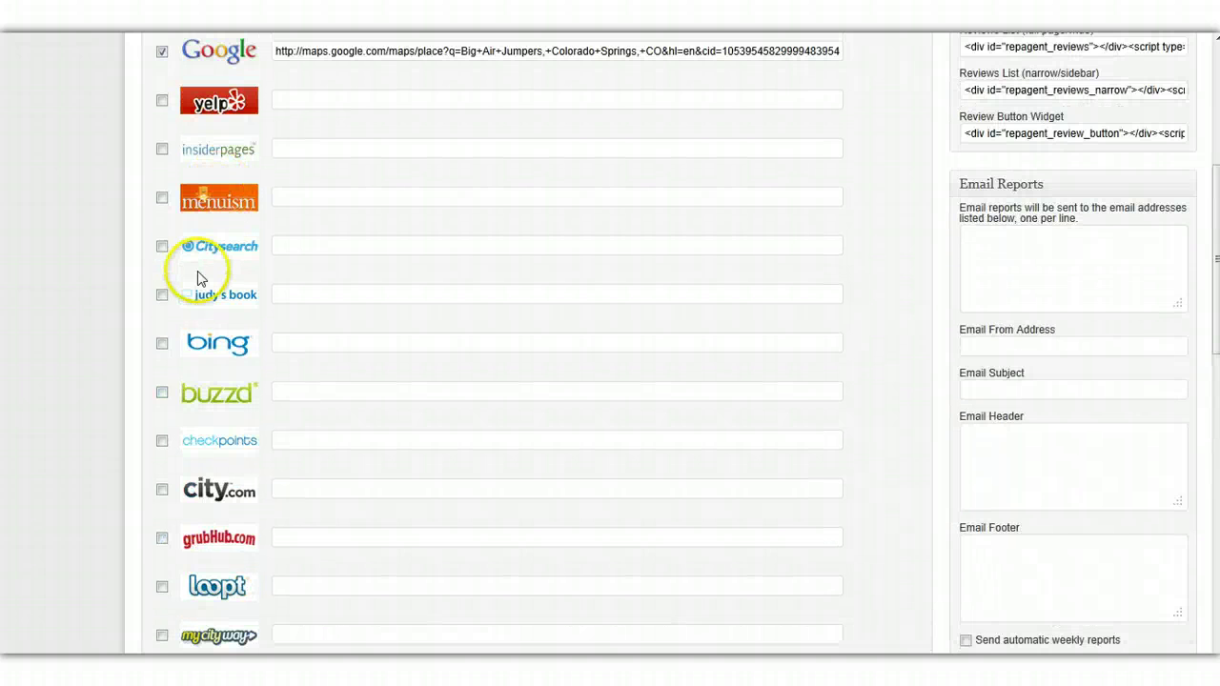
scroll(197, 275, "up", 1)
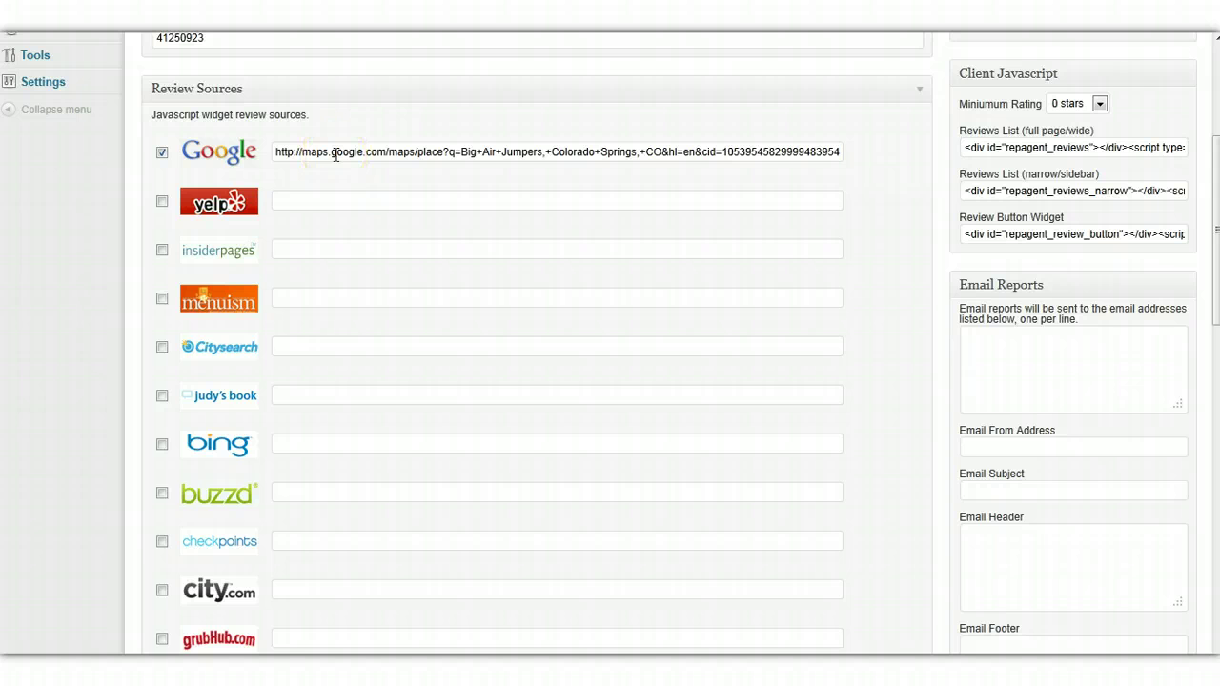
scroll(373, 335, "down", 9)
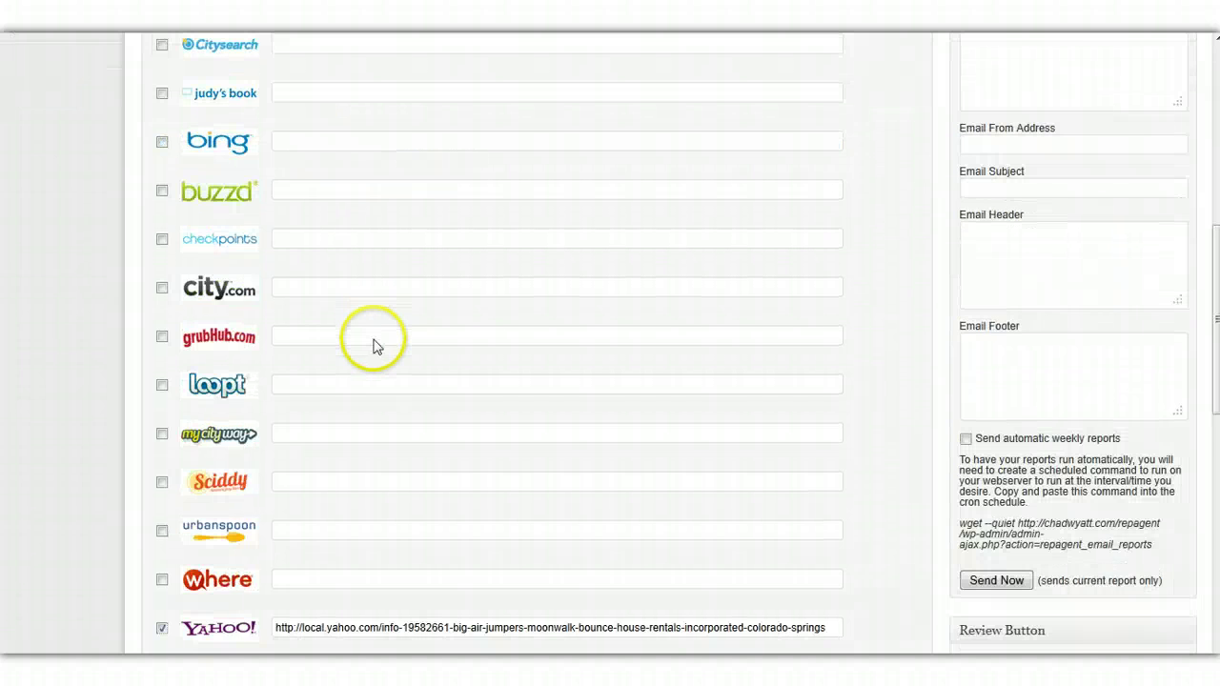
scroll(369, 434, "up", 8)
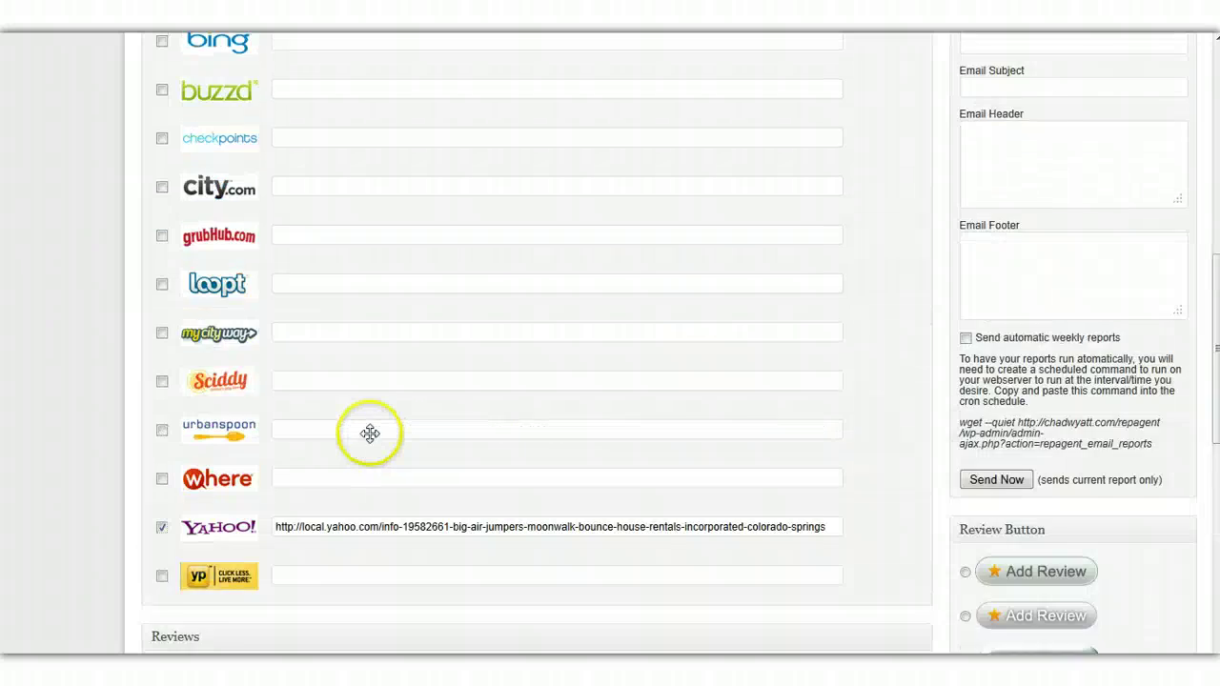
scroll(371, 435, "up", 1)
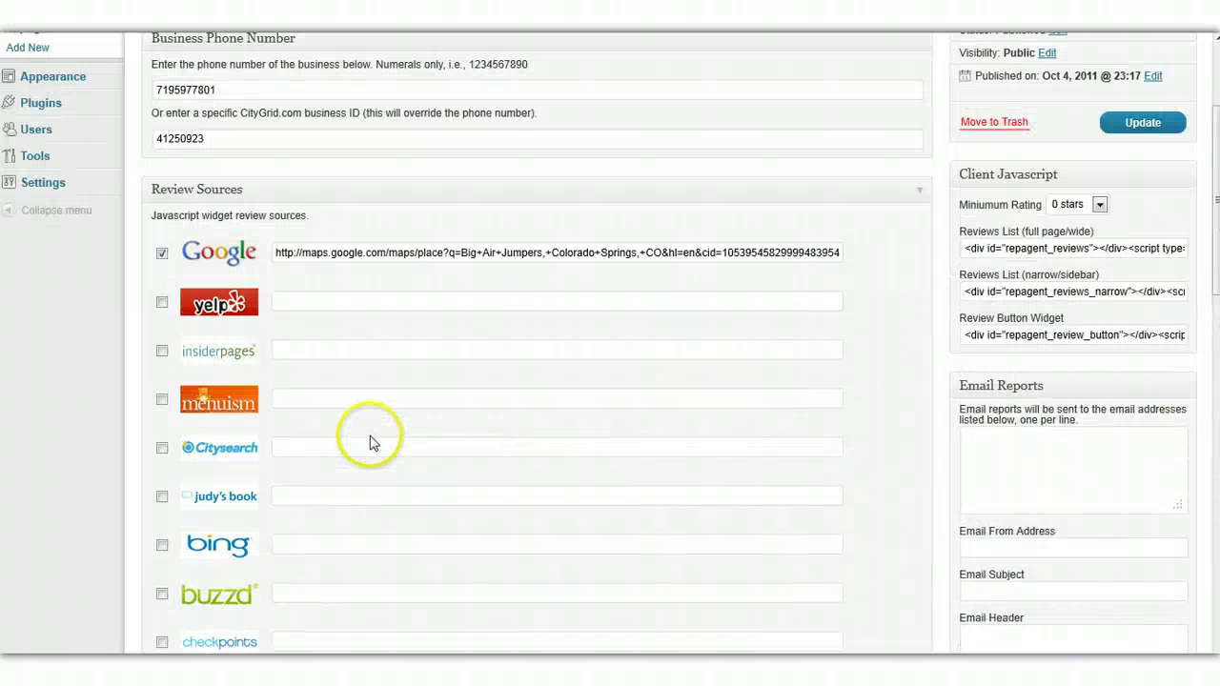
scroll(371, 442, "down", 1)
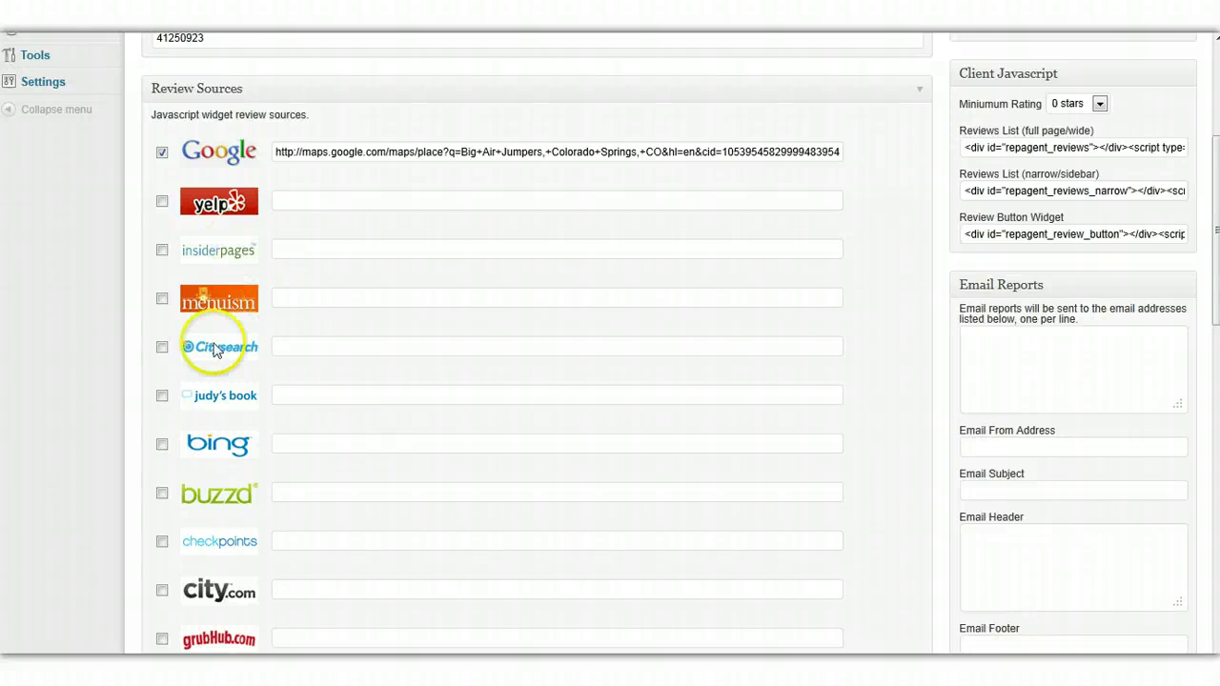
scroll(229, 444, "down", 1)
scroll(234, 449, "down", 3)
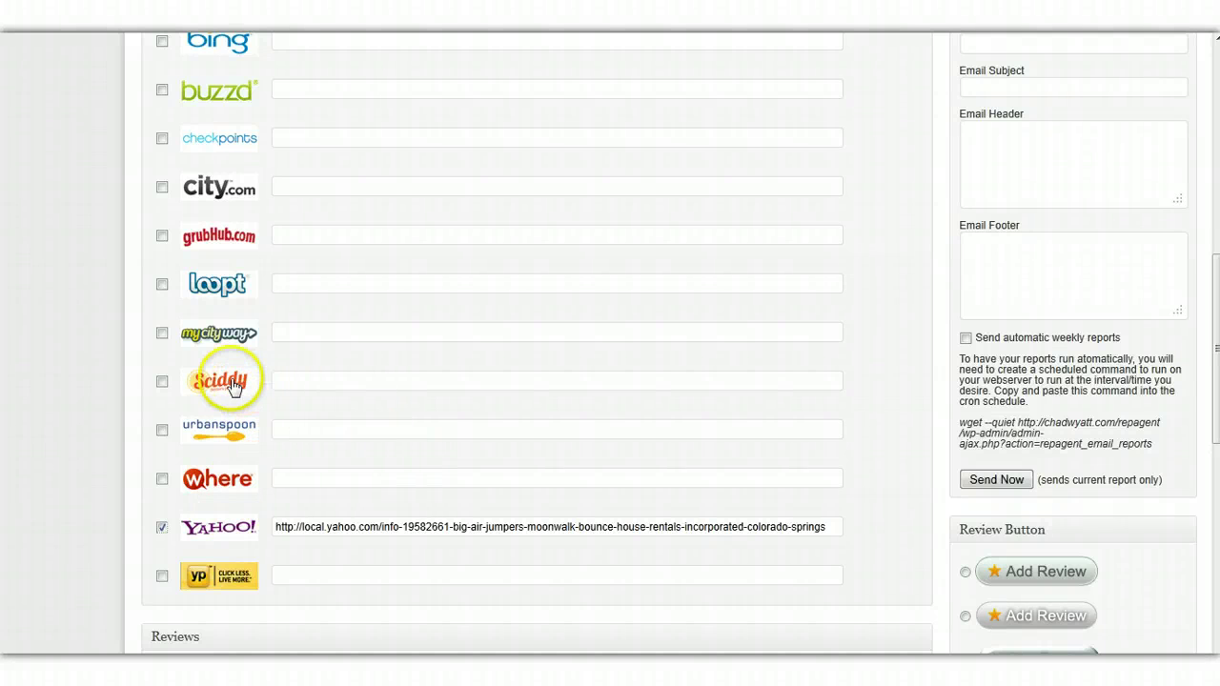
scroll(202, 244, "up", 1)
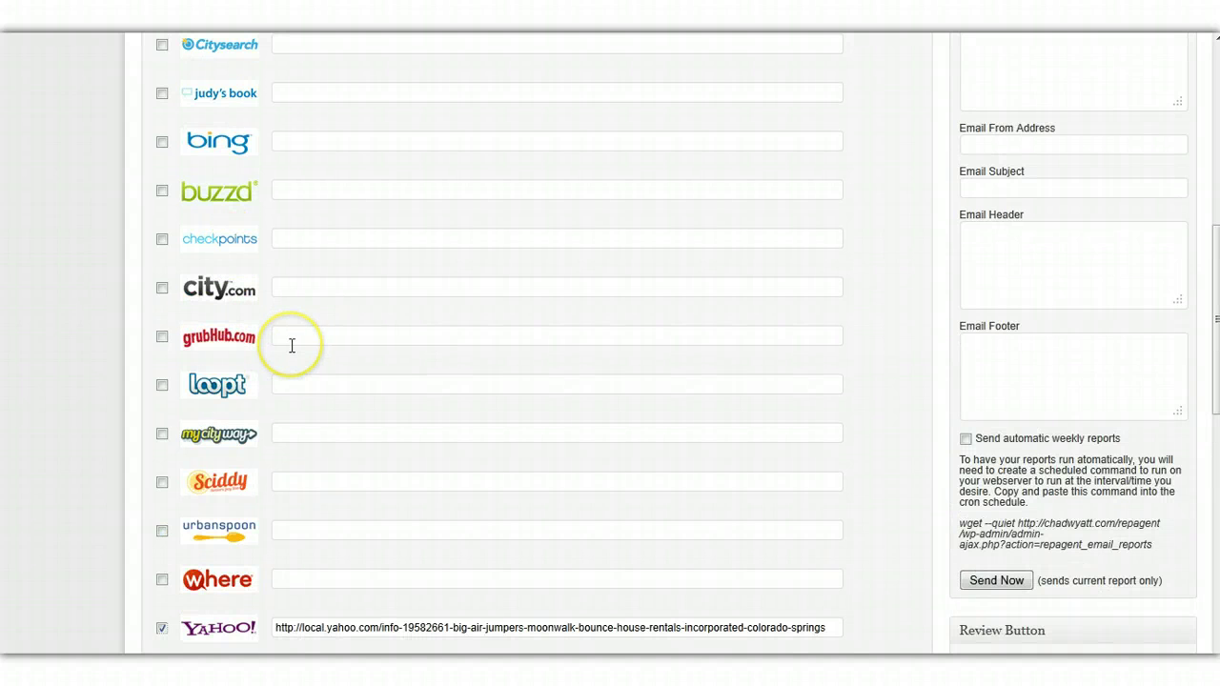
scroll(291, 344, "up", 2)
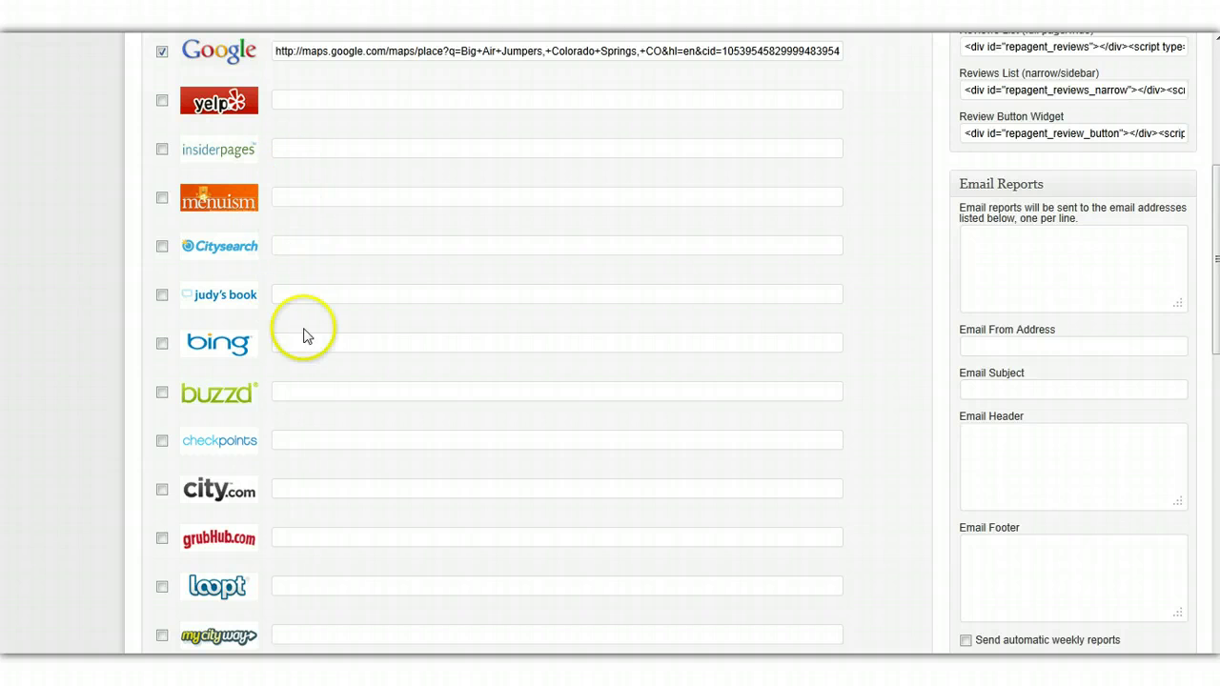
scroll(302, 351, "down", 6)
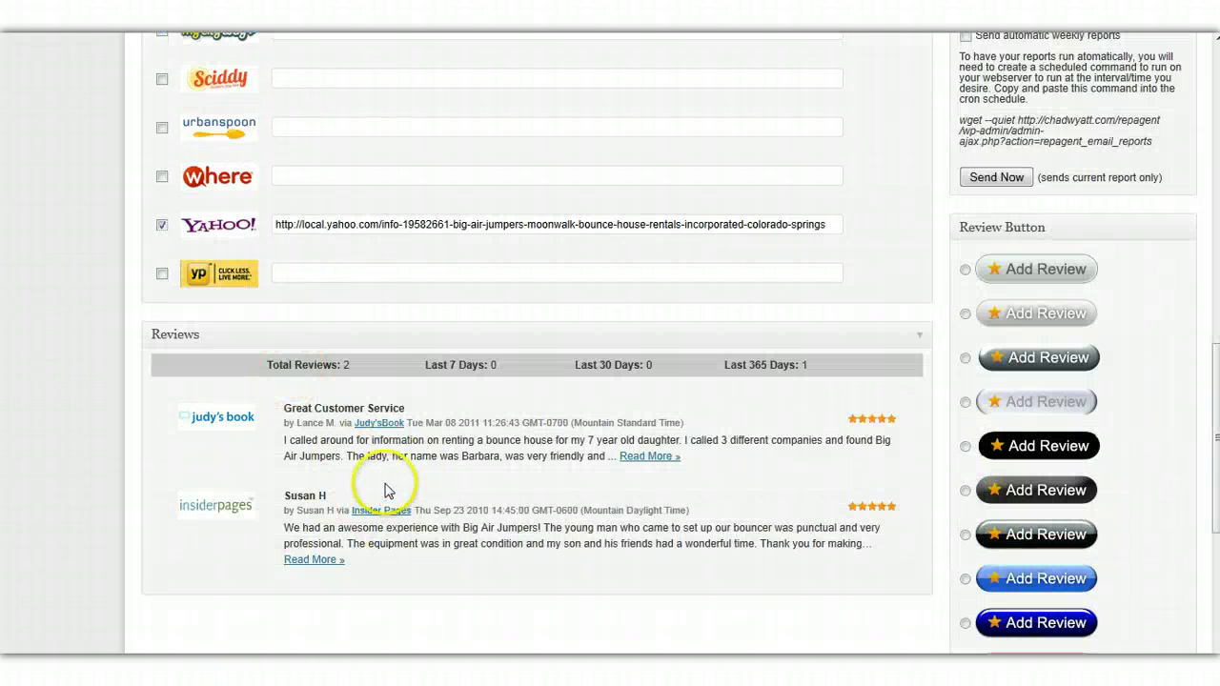
scroll(376, 484, "up", 9)
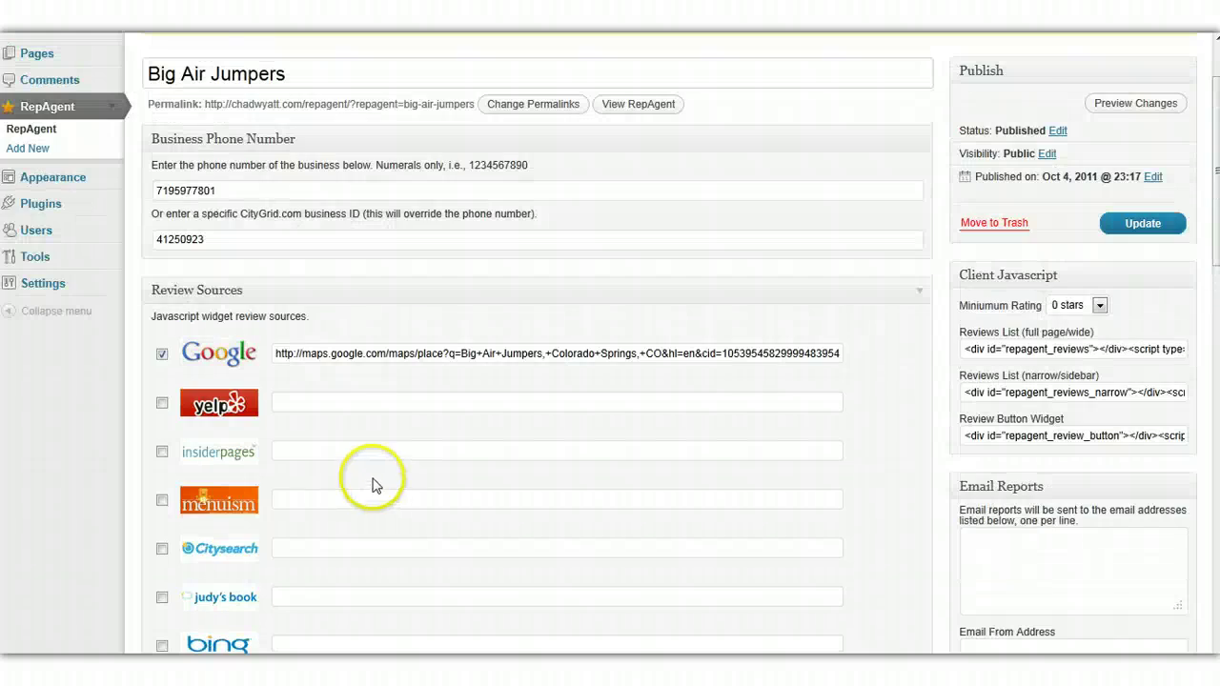
scroll(373, 484, "down", 6)
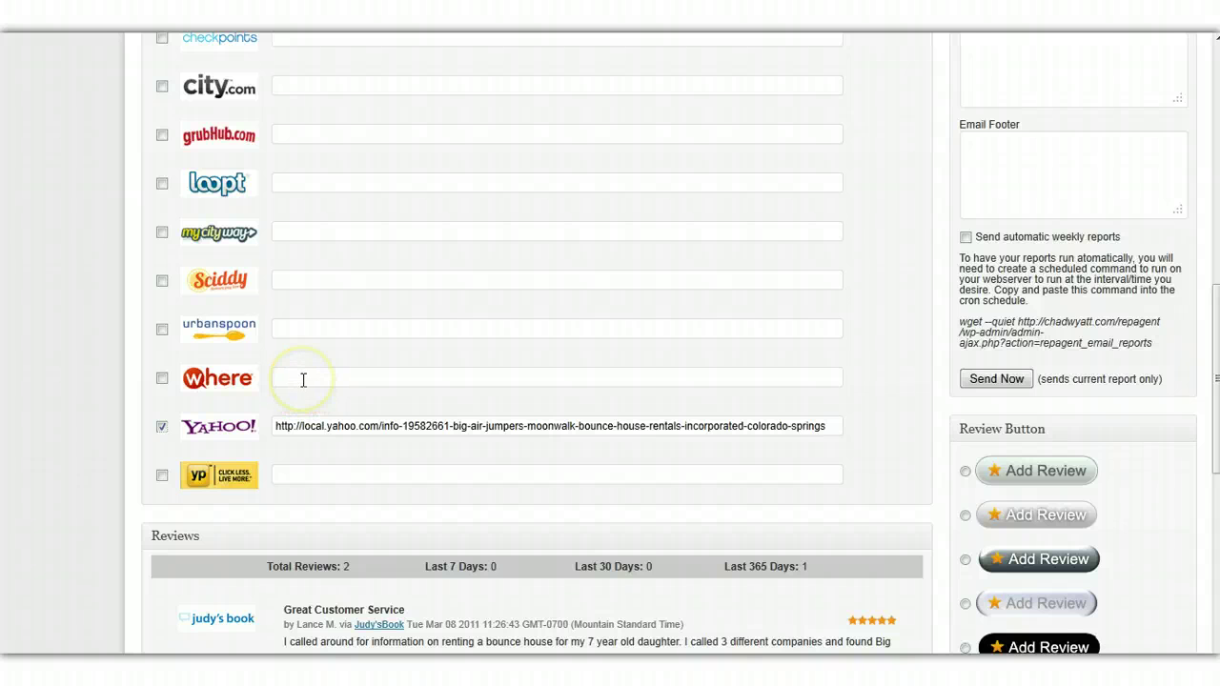
scroll(303, 379, "up", 4)
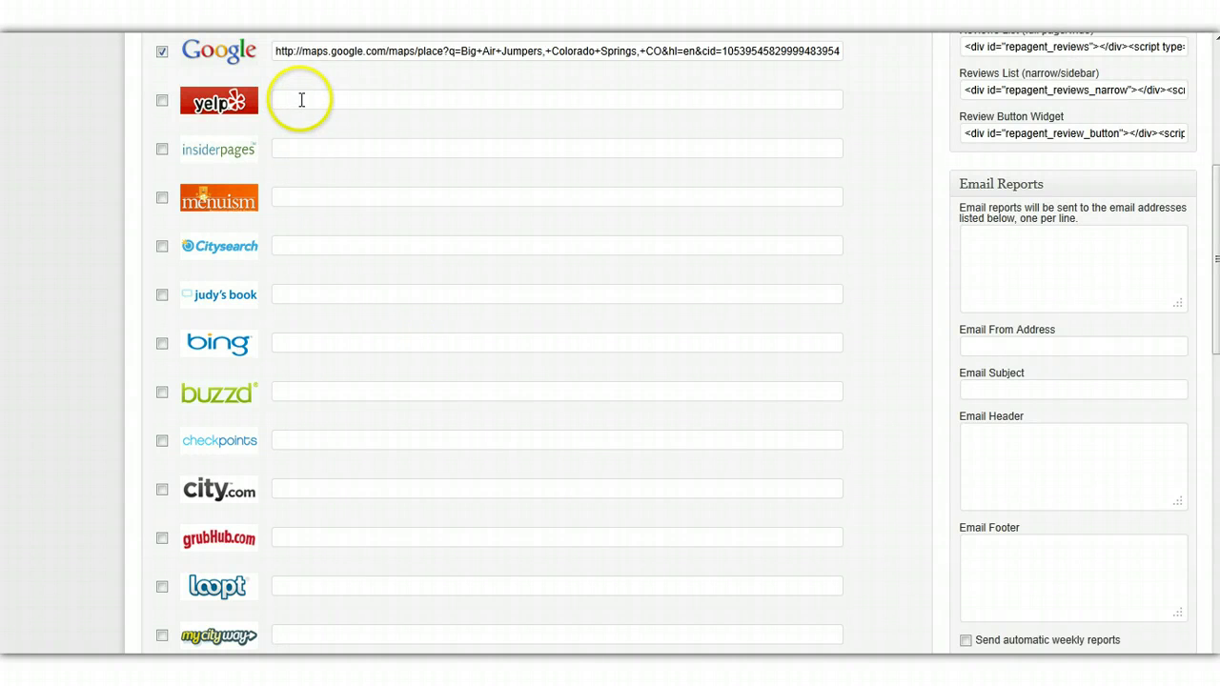
scroll(301, 99, "up", 1)
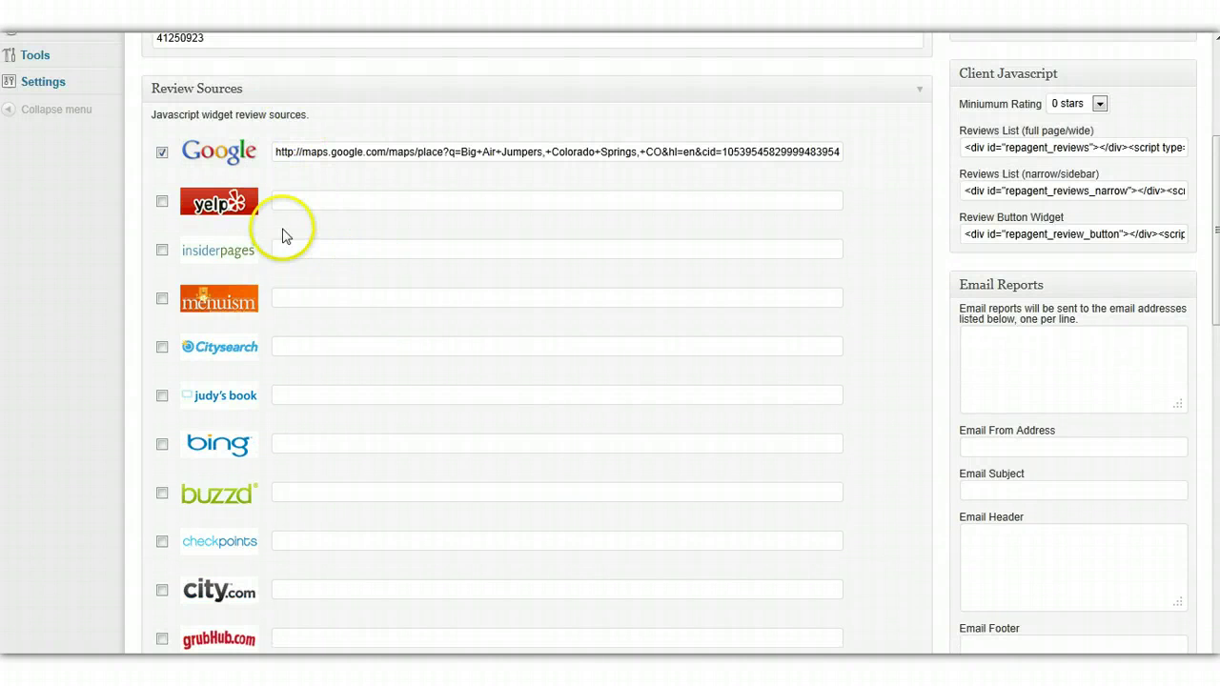